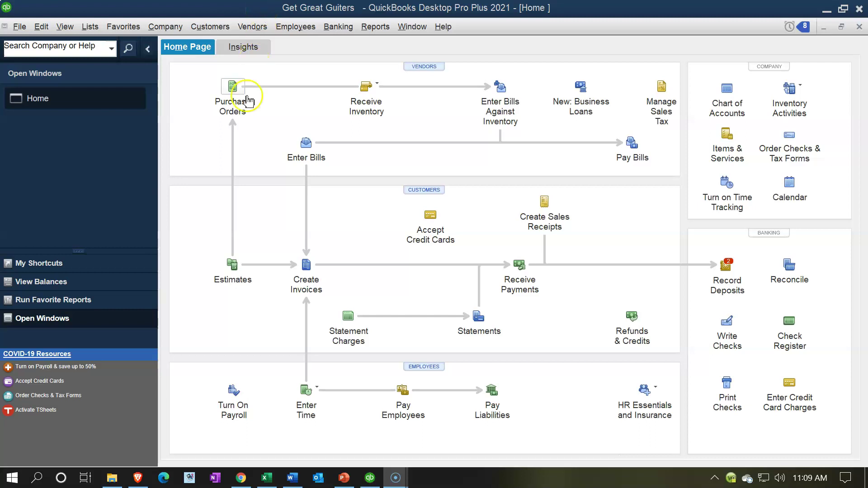
- Return to the Home Page and collapse, then re-expand, the Open Windows side panel
click(176, 28)
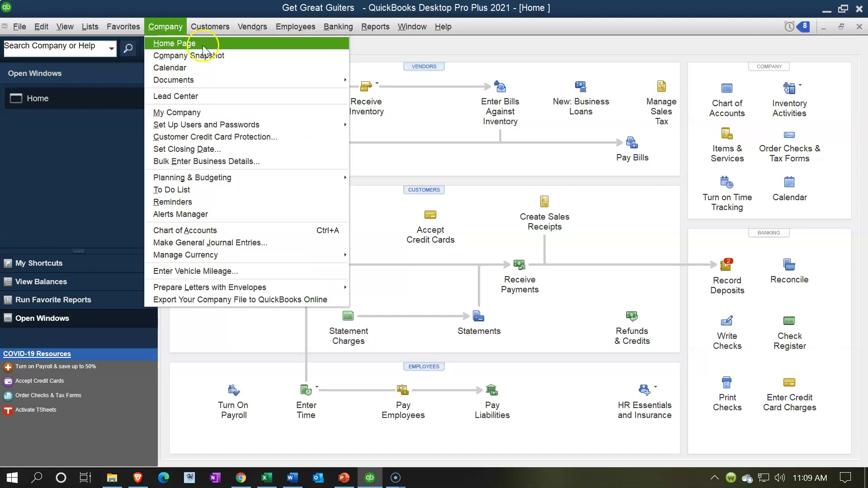
click(204, 51)
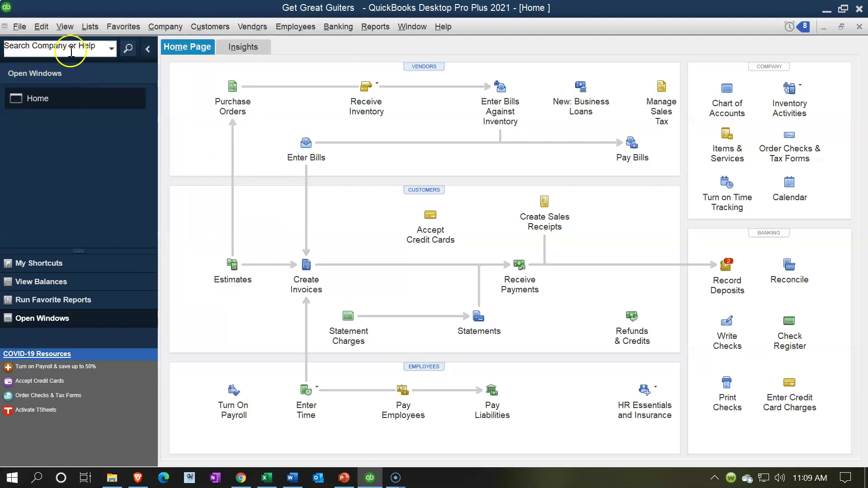
click(65, 27)
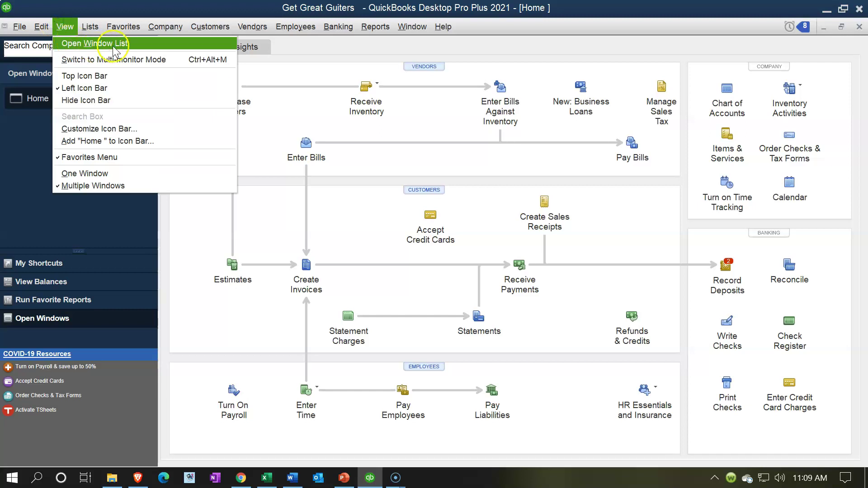
click(114, 49)
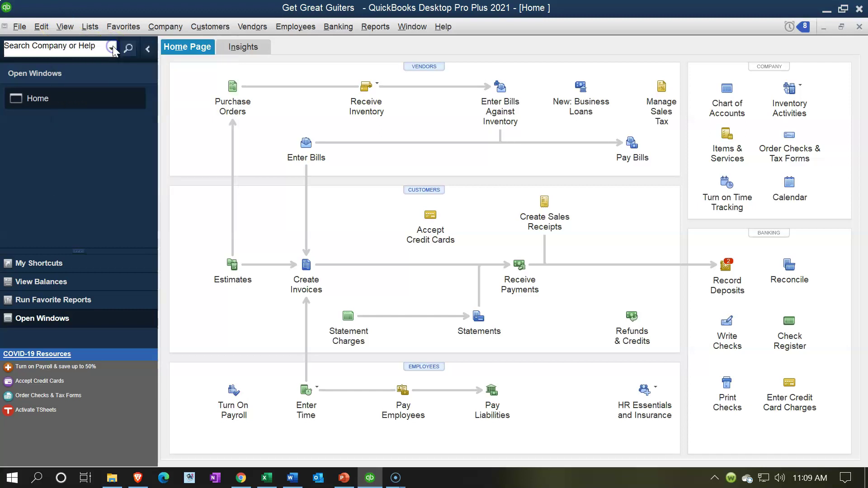
click(146, 48)
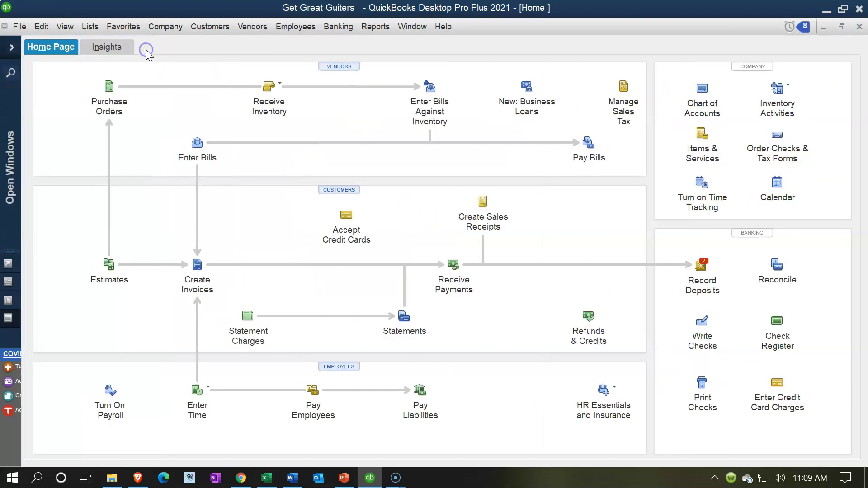
click(12, 47)
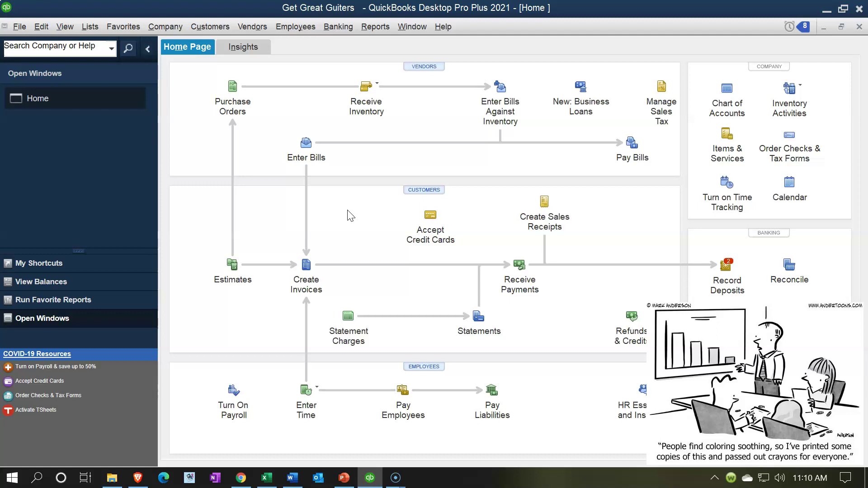
- Click through several areas of the Home Page window
click(351, 211)
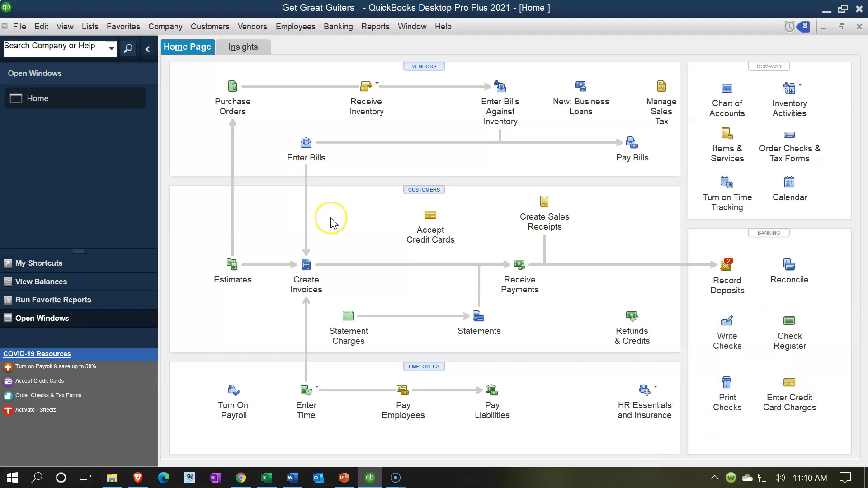
click(503, 273)
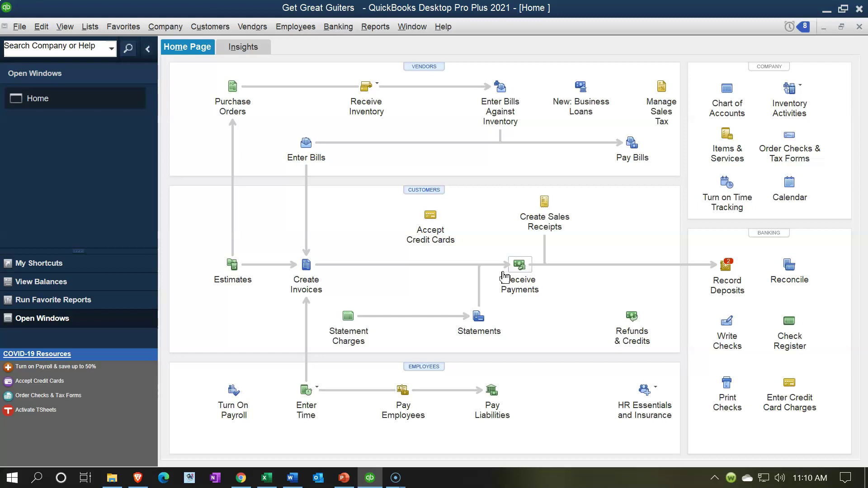
click(403, 285)
click(341, 289)
click(358, 281)
click(363, 245)
click(421, 195)
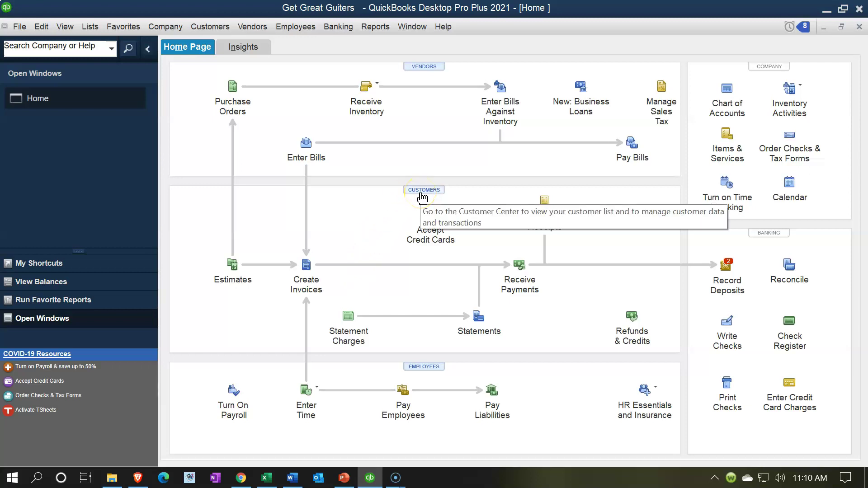
- Open the Customer Center from the Customers menu
click(203, 29)
click(260, 45)
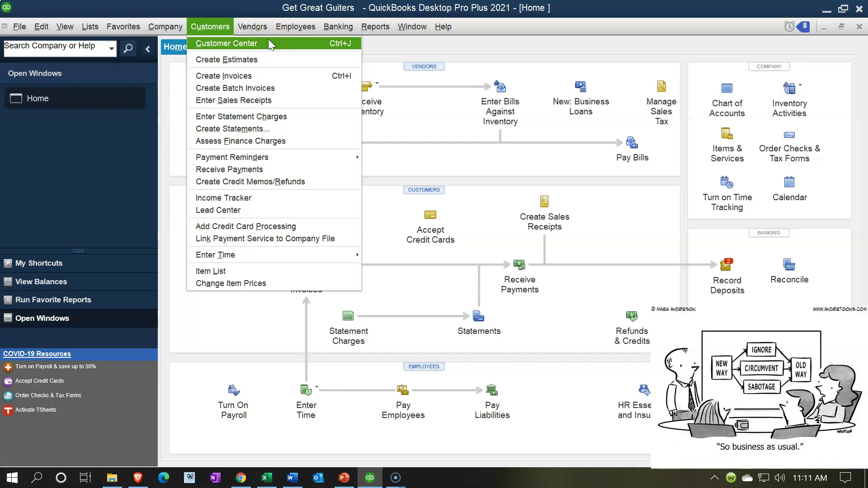
click(268, 39)
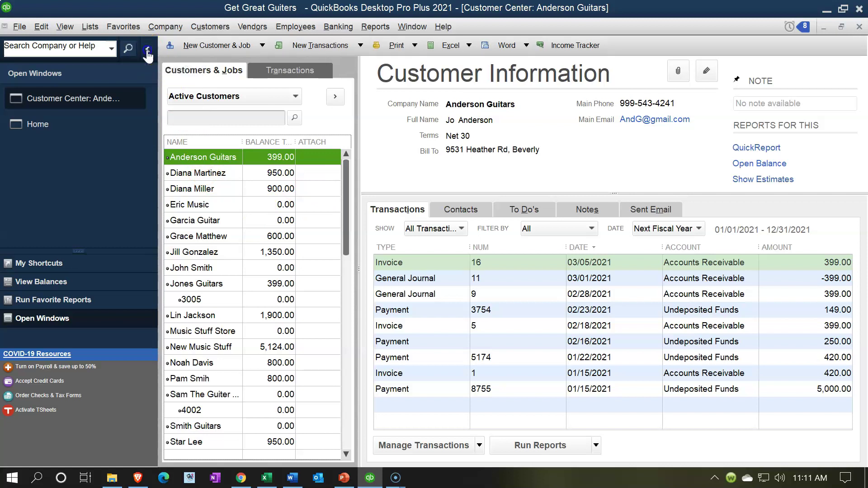
- Collapse the Open Windows panel, scroll the customer list, and view the New Customer & Job options
click(149, 48)
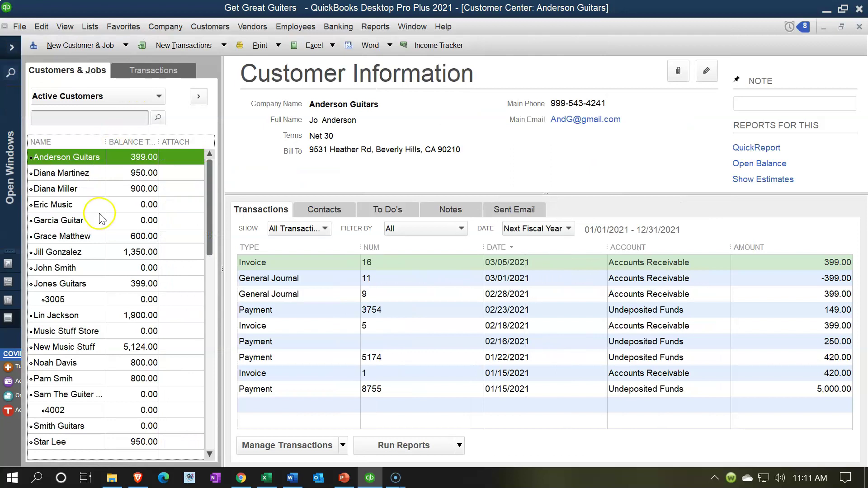
scroll(101, 218, down, 2)
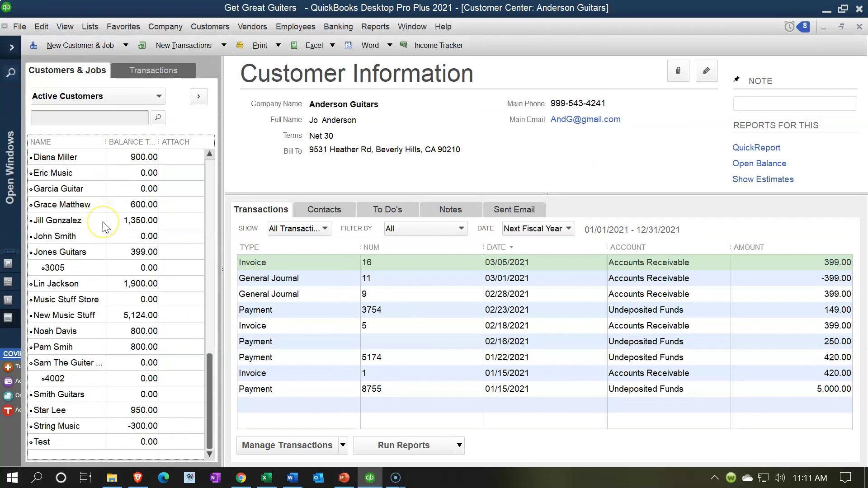
scroll(103, 221, up, 2)
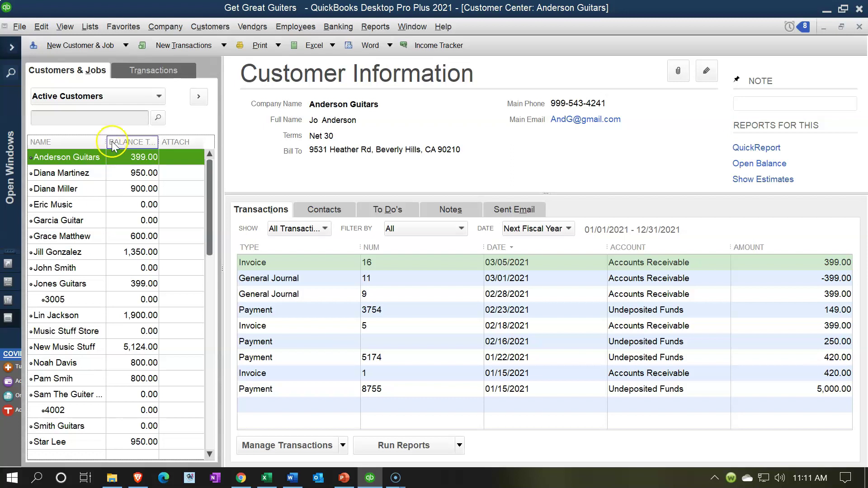
click(125, 46)
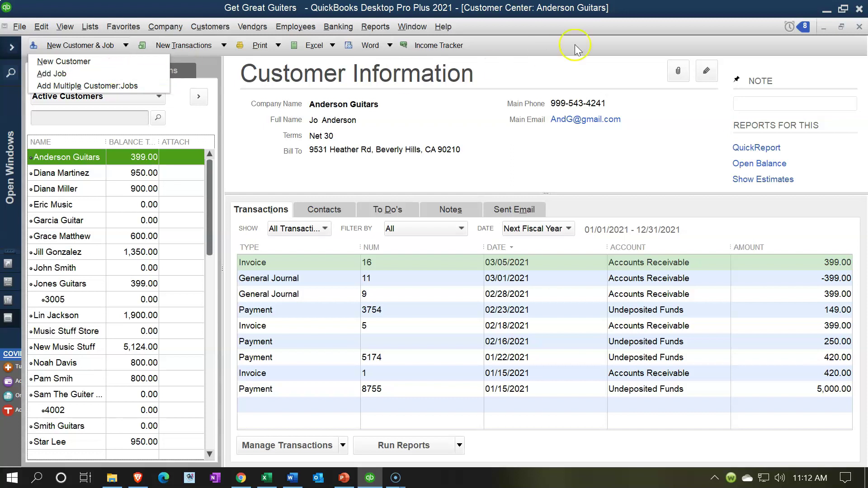
click(639, 12)
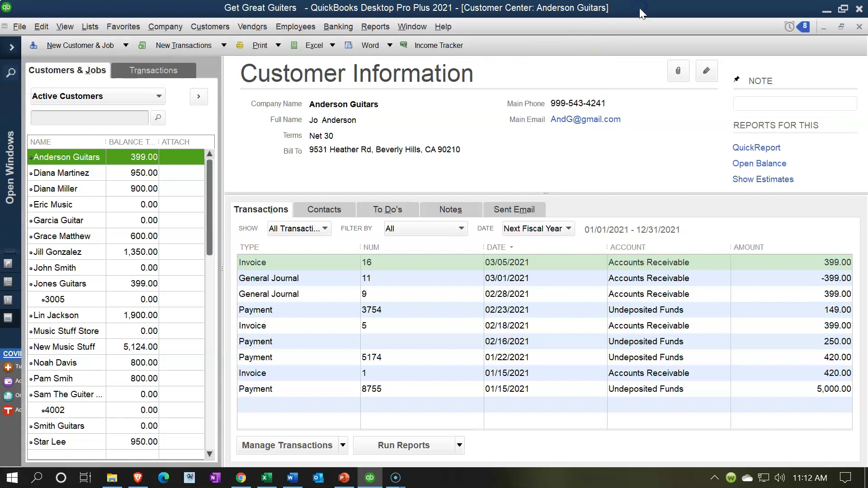
click(76, 299)
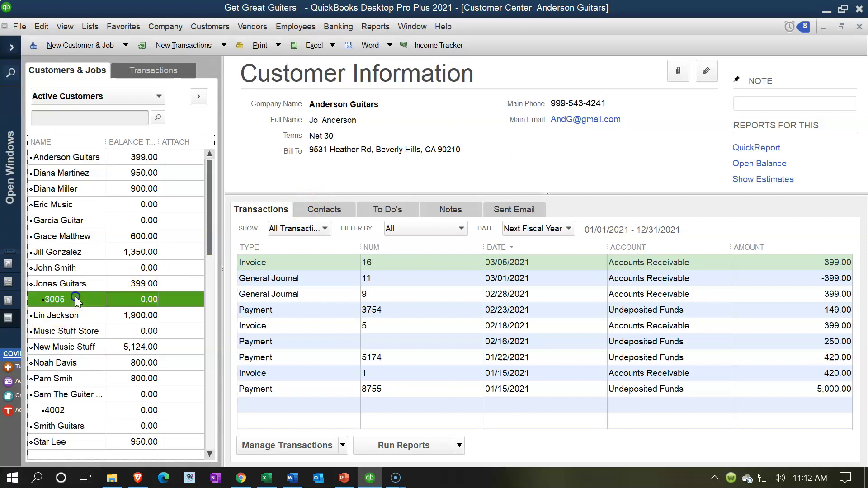
click(85, 415)
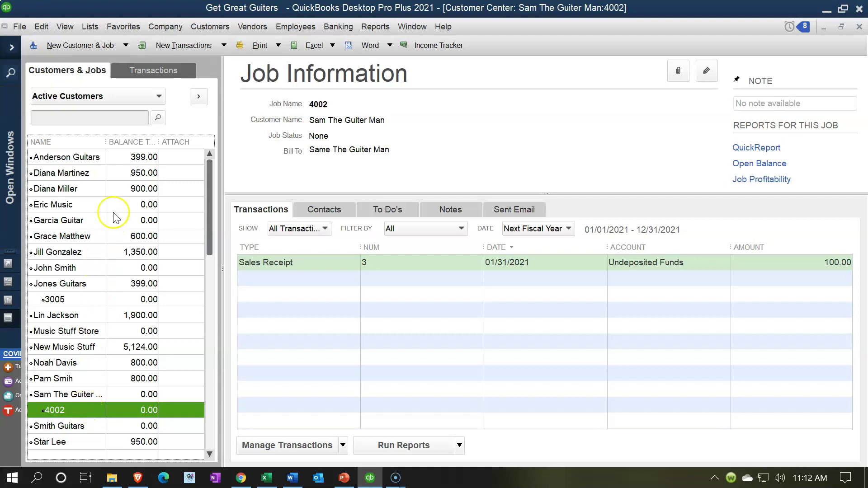
click(121, 189)
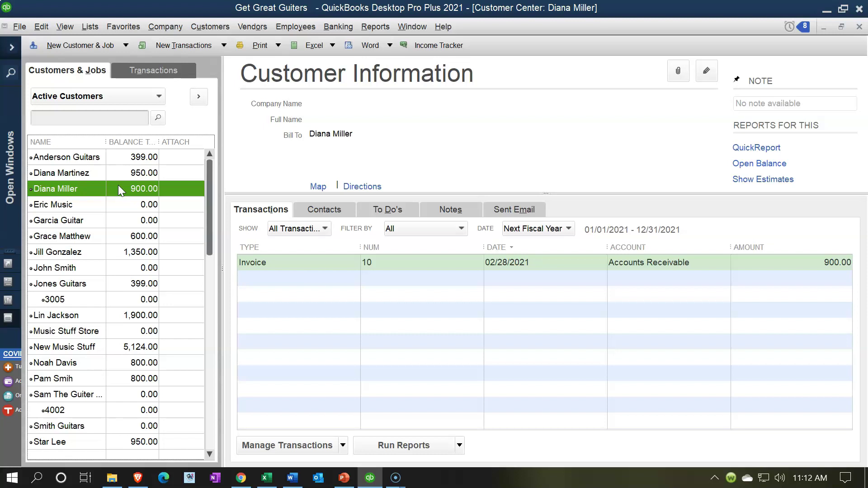
click(98, 158)
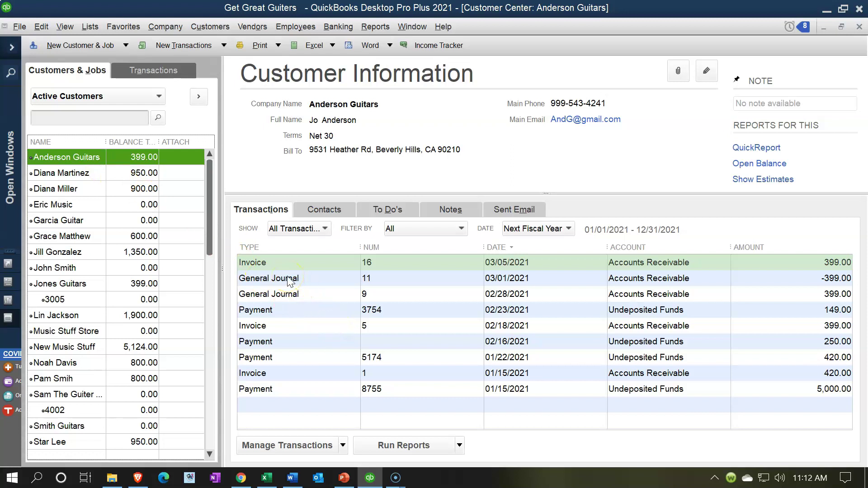
click(275, 262)
click(279, 315)
key(Tab)
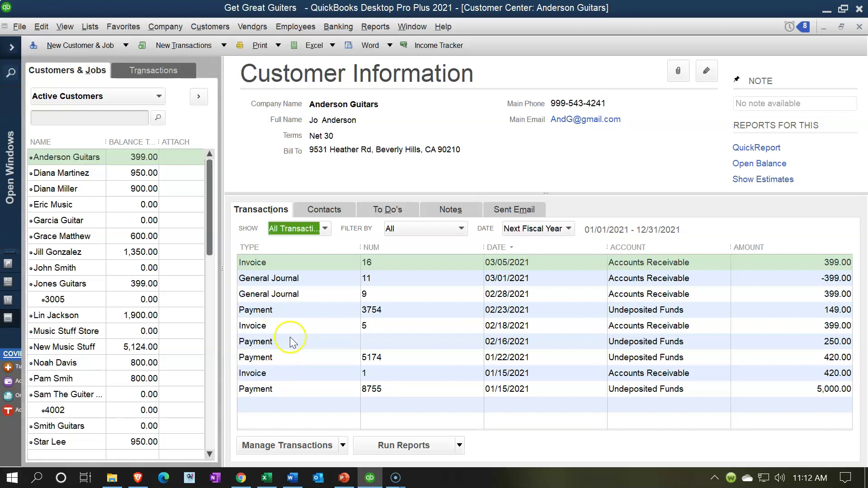
click(325, 209)
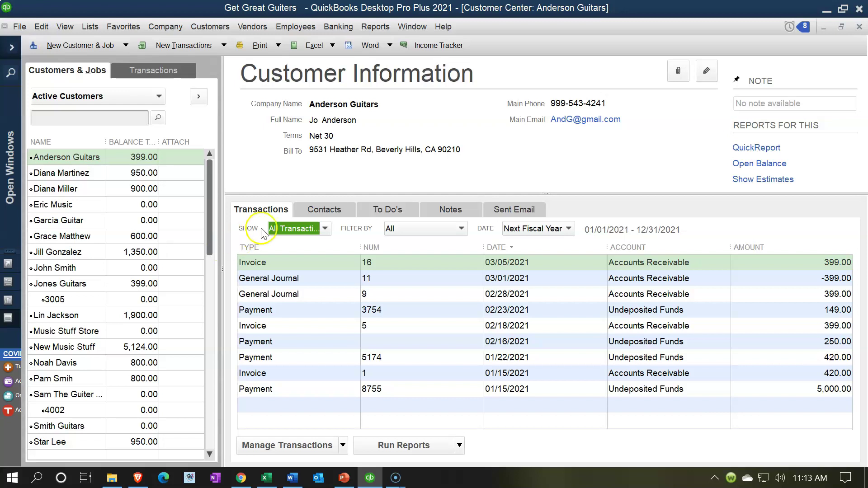
click(312, 212)
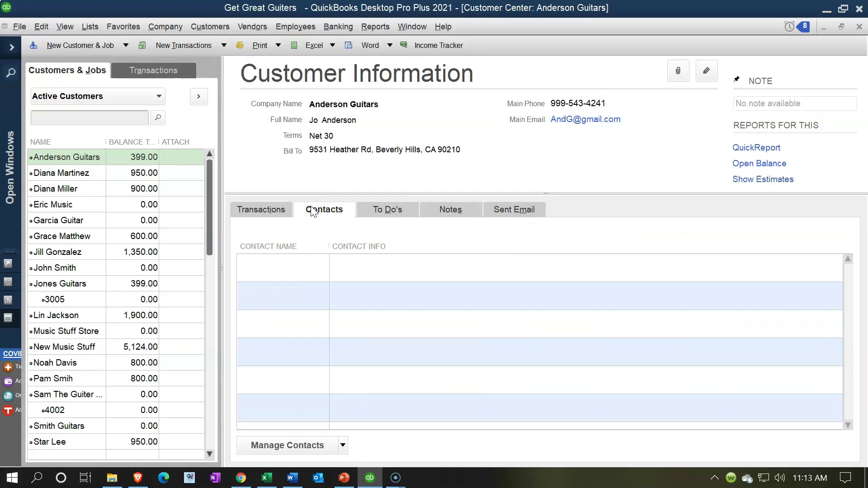
click(379, 210)
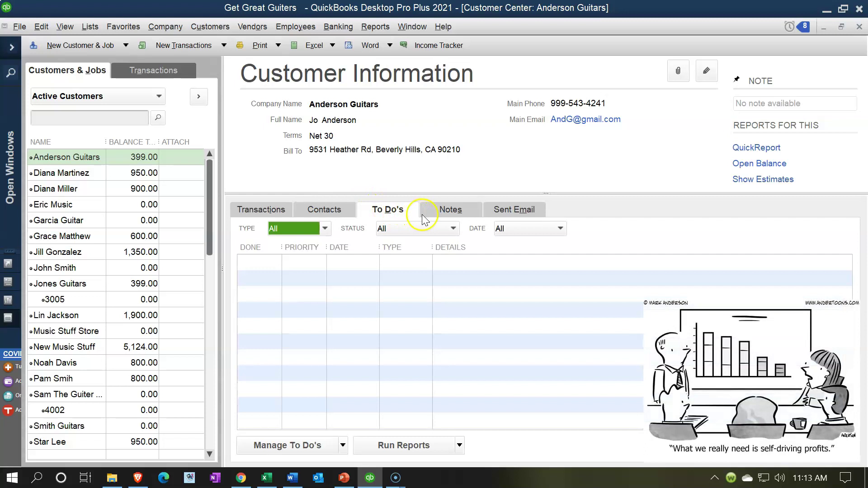
click(437, 215)
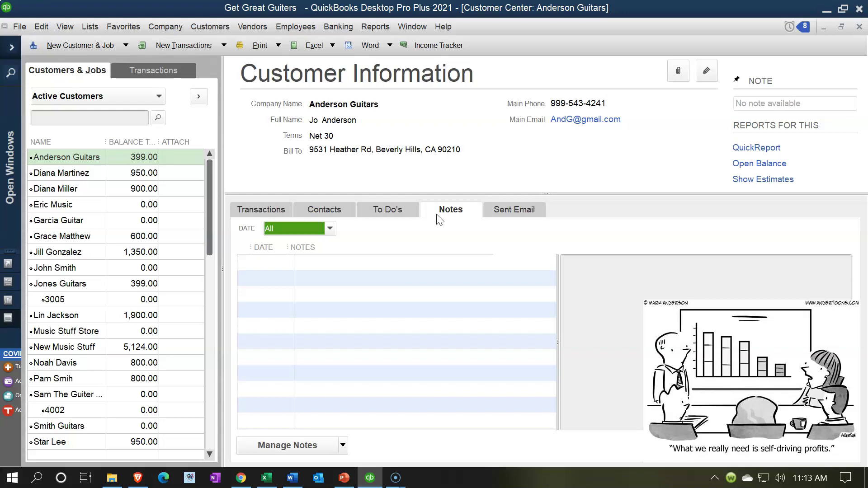
click(501, 215)
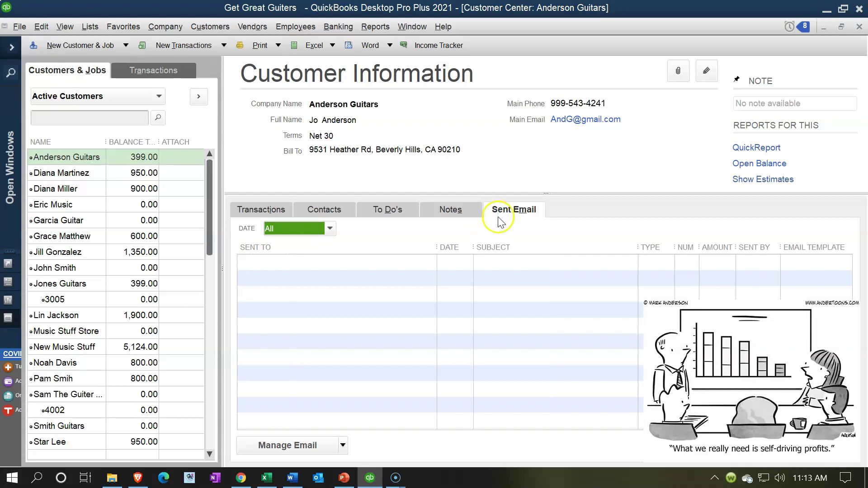
click(248, 213)
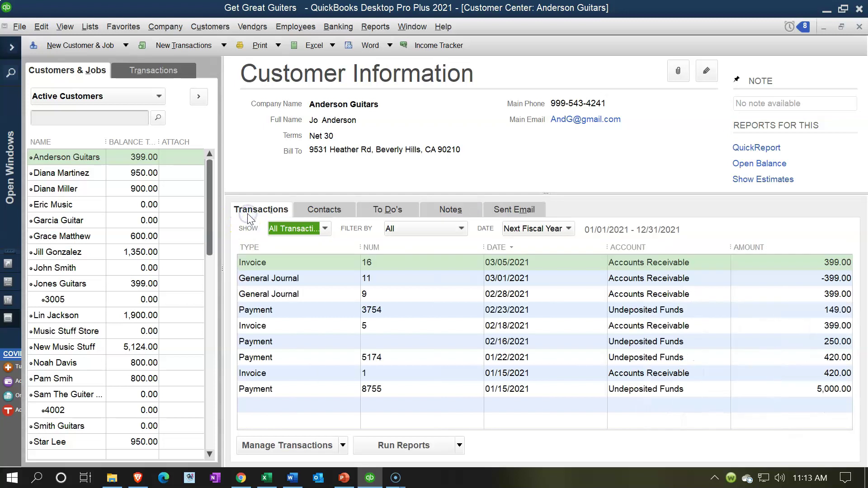
- Choose New Customer from the New Customer & Job dropdown
click(126, 47)
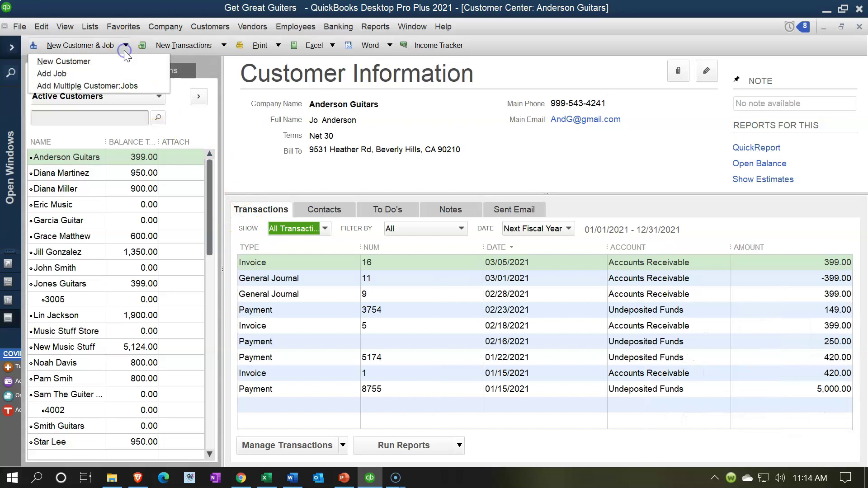
click(101, 61)
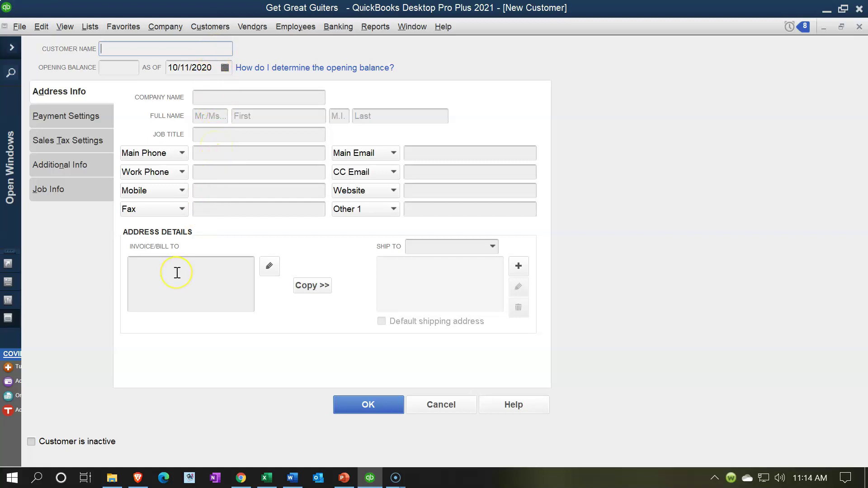
- Browse the Payment Settings, Sales Tax Settings, Additional Info and Job Info tabs, then close without saving
click(77, 121)
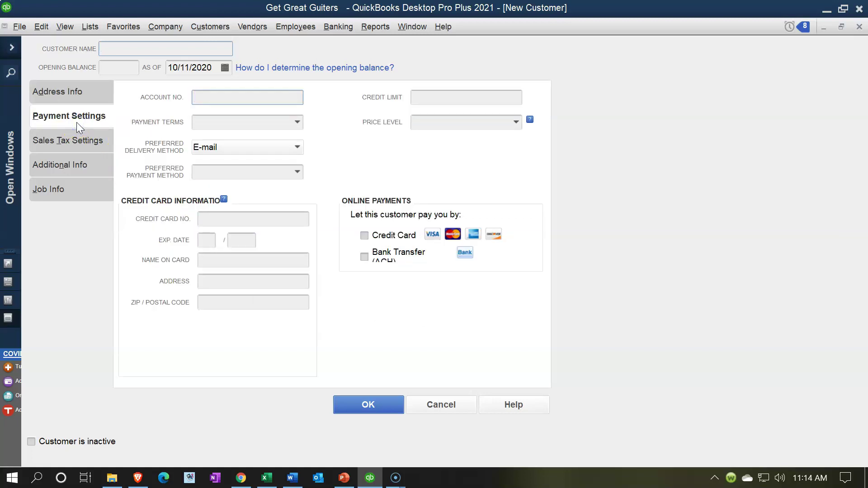
click(54, 141)
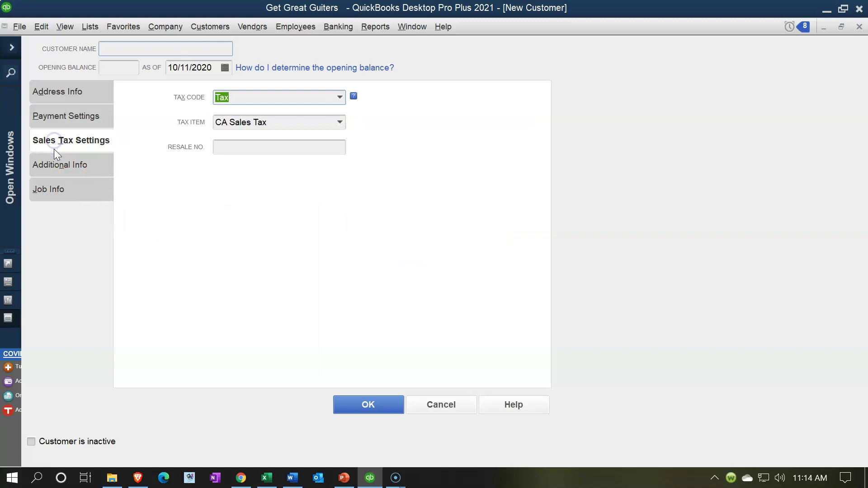
click(55, 165)
click(53, 164)
click(61, 193)
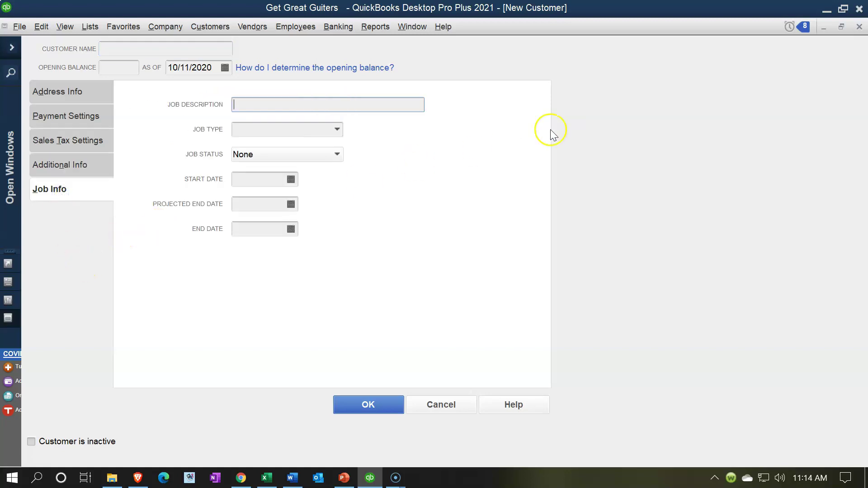
click(858, 27)
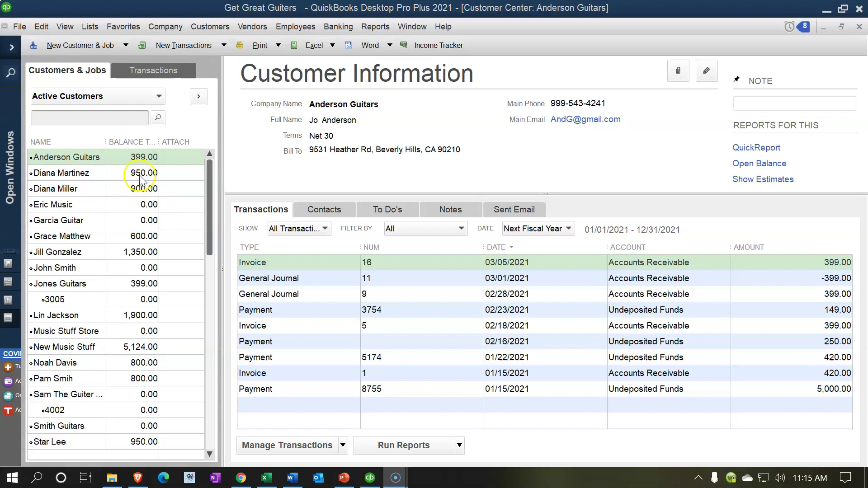
scroll(140, 180, down, 2)
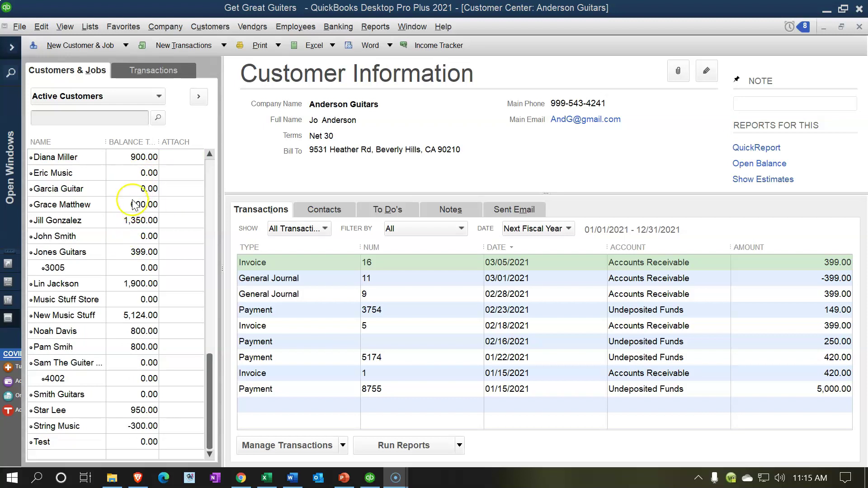
scroll(131, 203, up, 2)
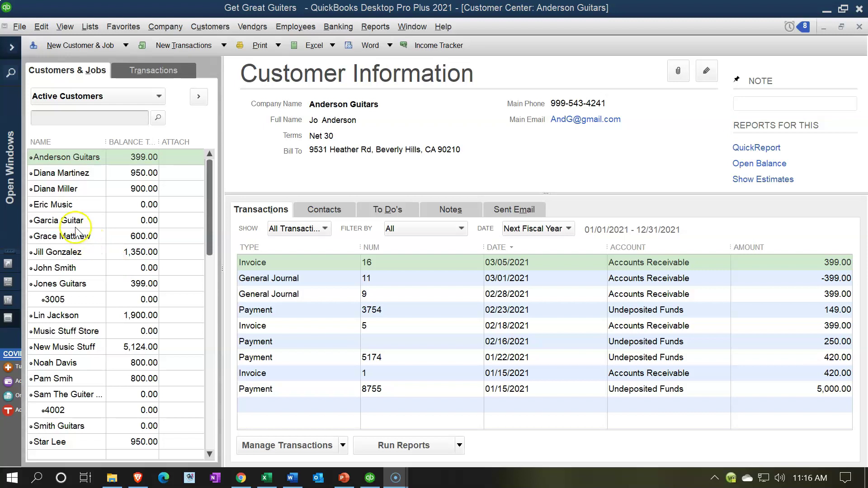
- On the Transactions tab, filter invoices to All Invoices, then Open Invoices
click(124, 71)
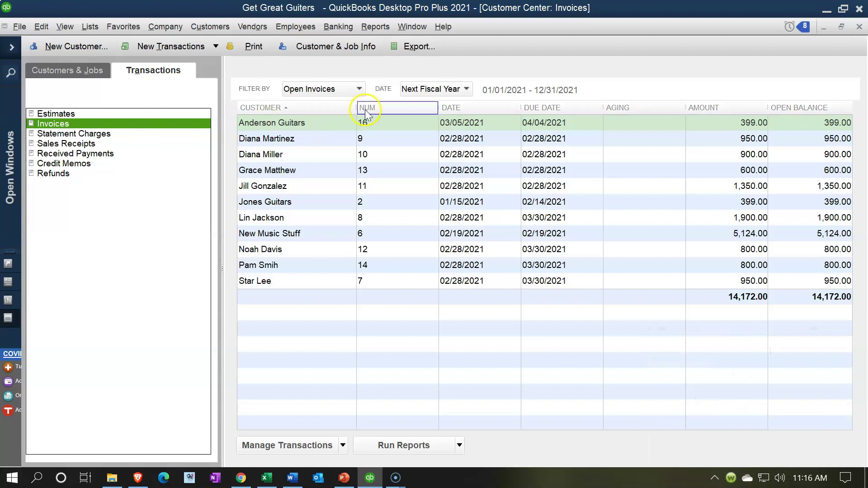
click(358, 89)
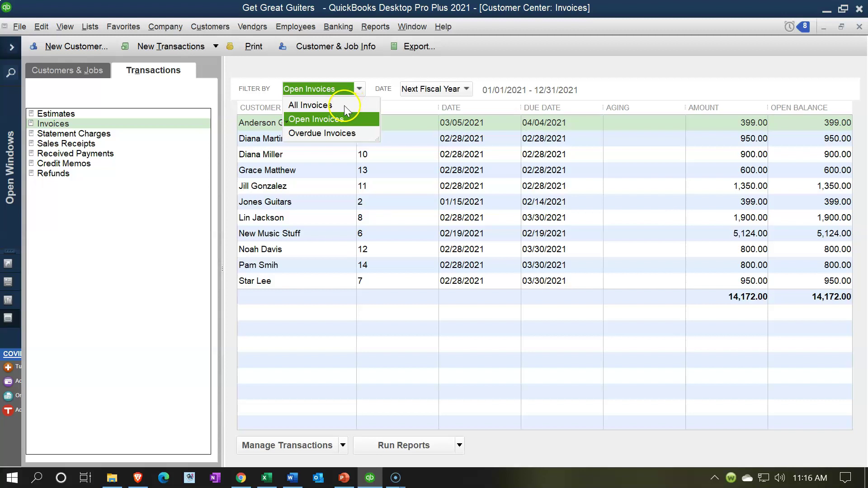
click(344, 105)
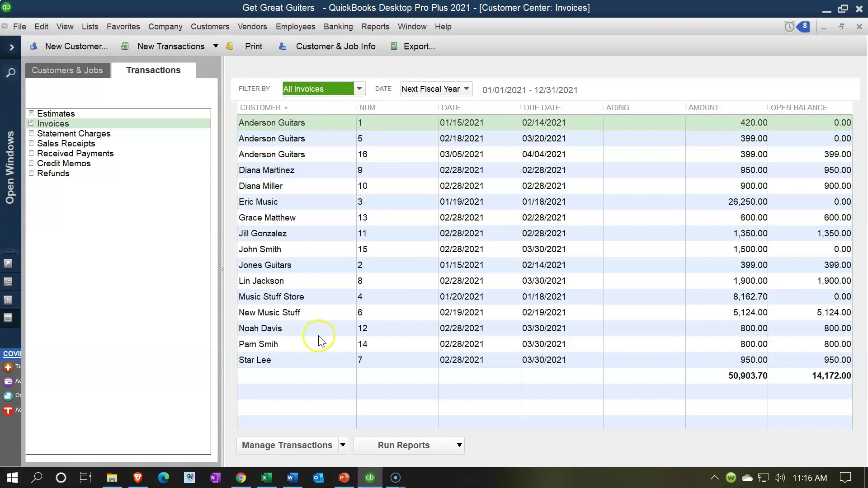
click(358, 89)
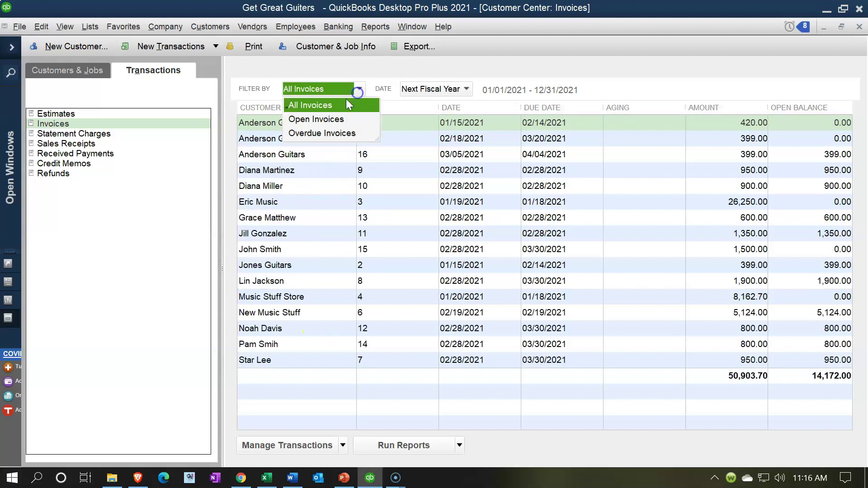
click(326, 120)
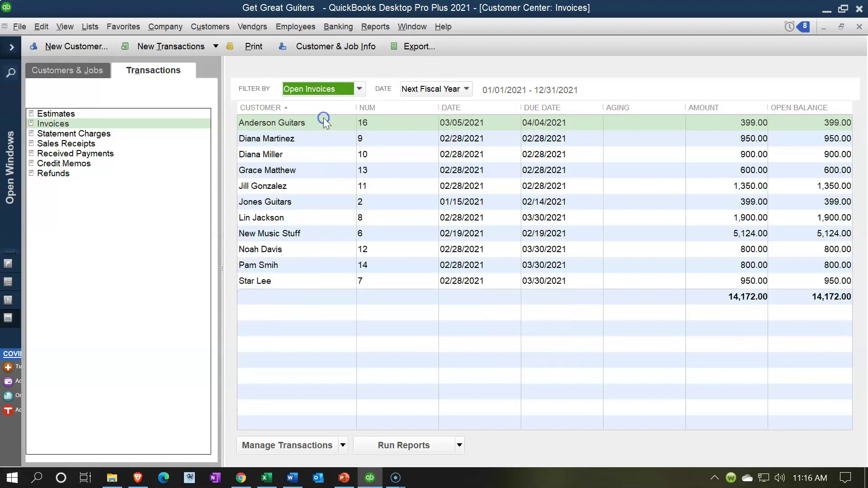
- Filter to Overdue Invoices, back to Open Invoices, then list Statement Charges
click(358, 90)
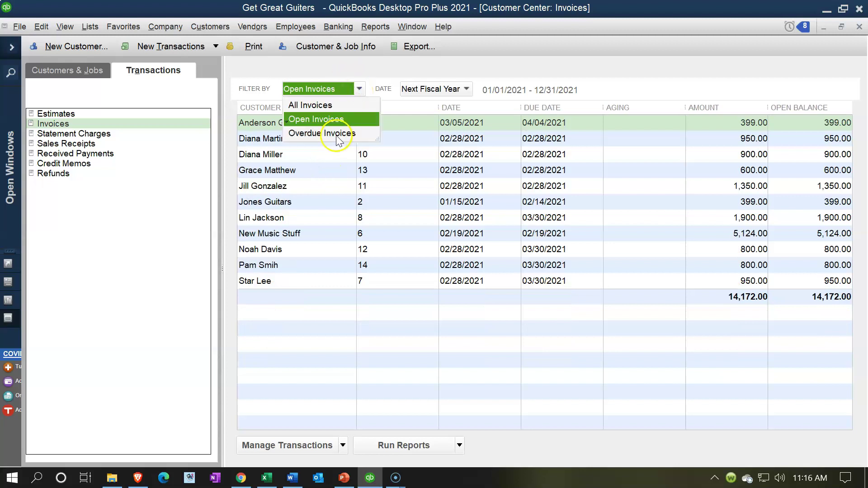
click(336, 135)
click(357, 89)
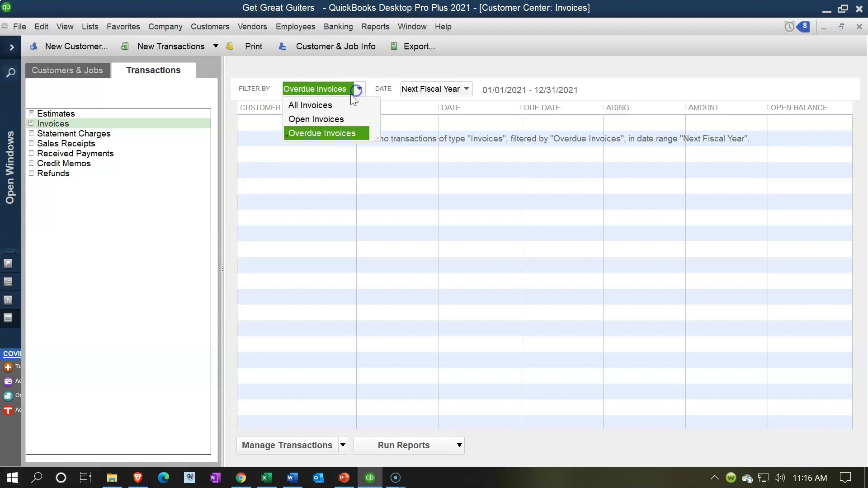
click(330, 120)
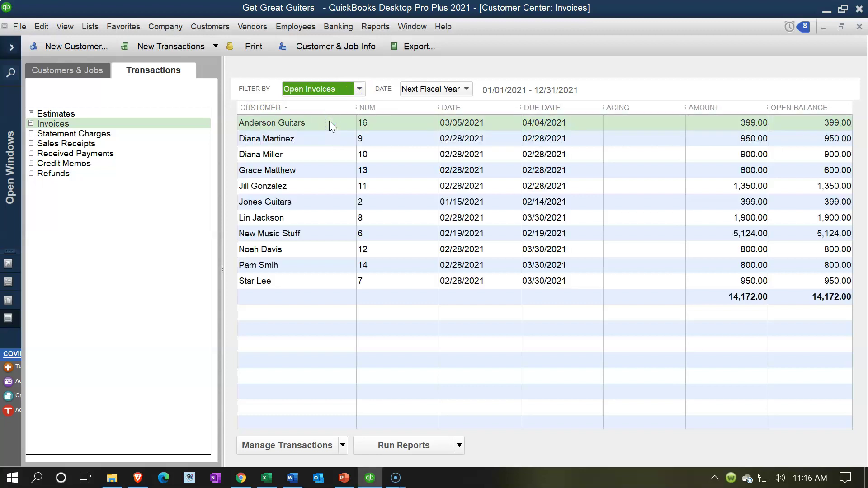
click(99, 134)
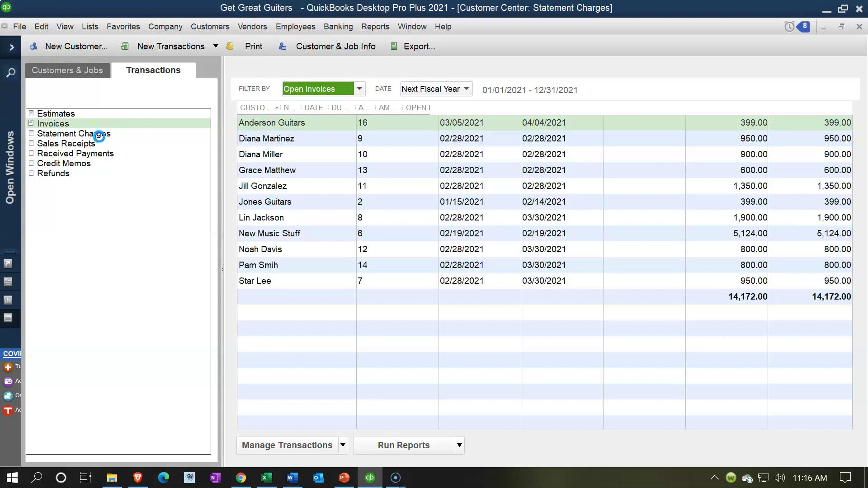
- Expand the Open Windows panel, bring up the Home page, then return to the Customer Center
click(11, 47)
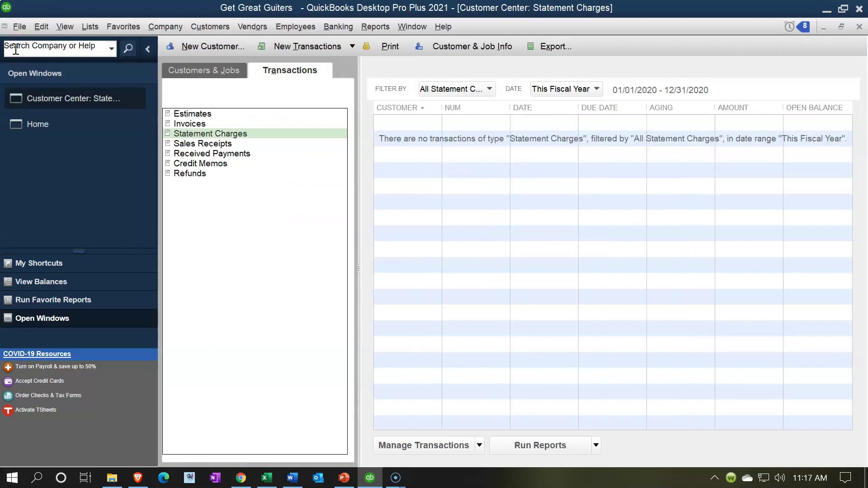
click(37, 128)
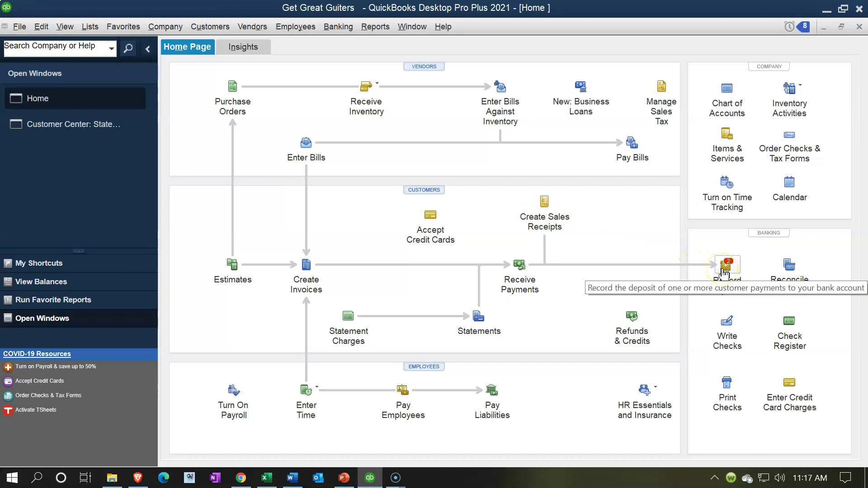
click(63, 133)
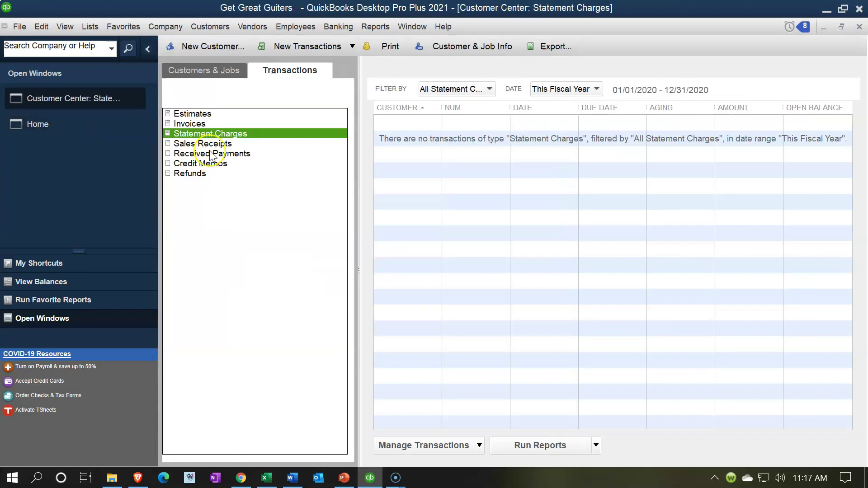
- Show Sales Receipts dated Next Fiscal Year
click(211, 147)
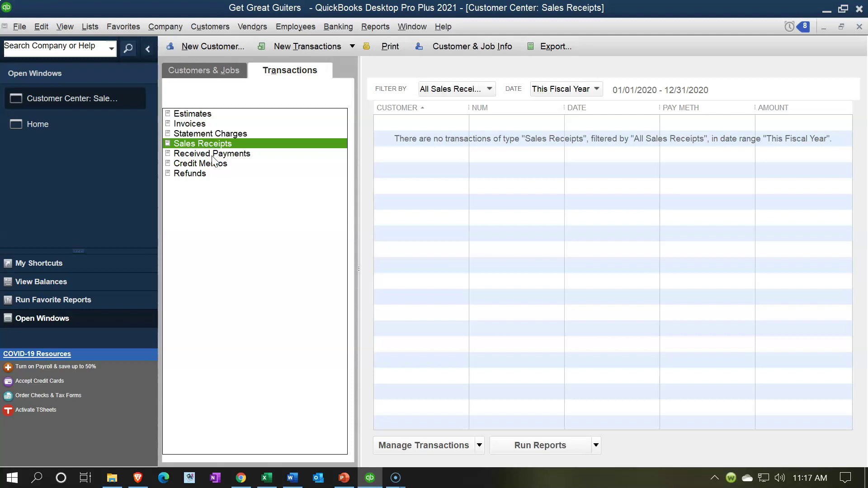
click(597, 90)
scroll(581, 272, down, 1)
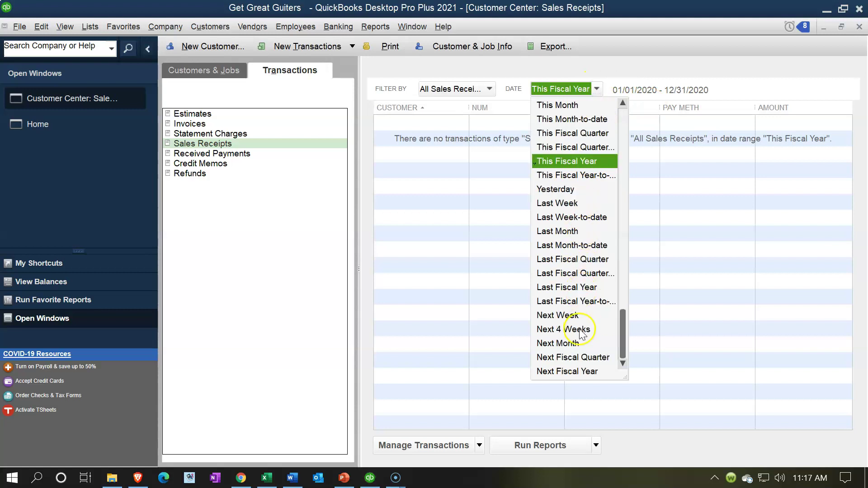
click(582, 373)
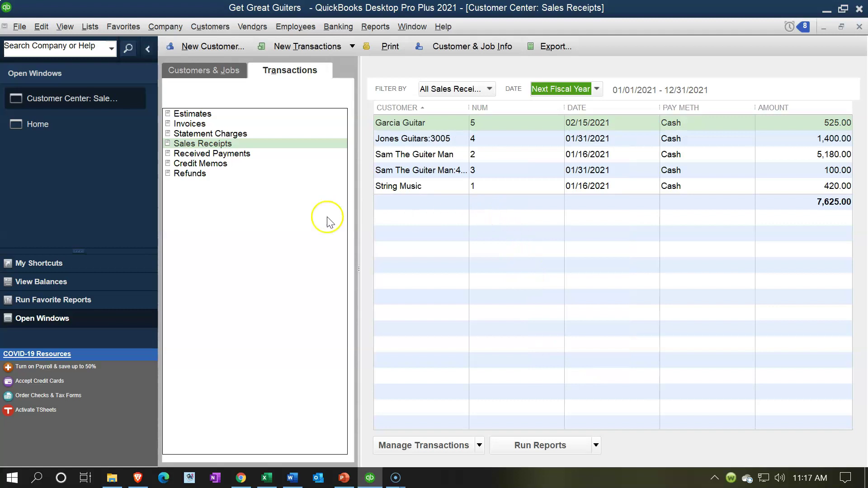
- Show Received Payments for Next Fiscal Year, then return to Anderson Guitars' customer details
click(235, 155)
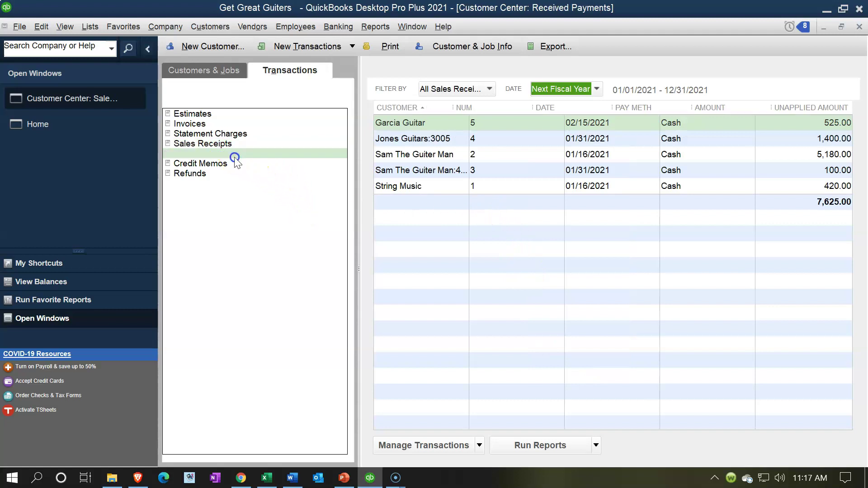
click(597, 89)
scroll(565, 317, down, 1)
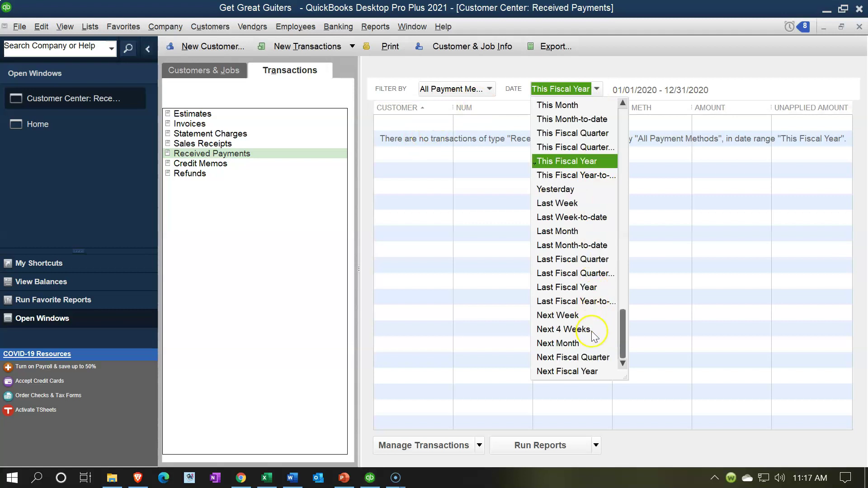
click(571, 371)
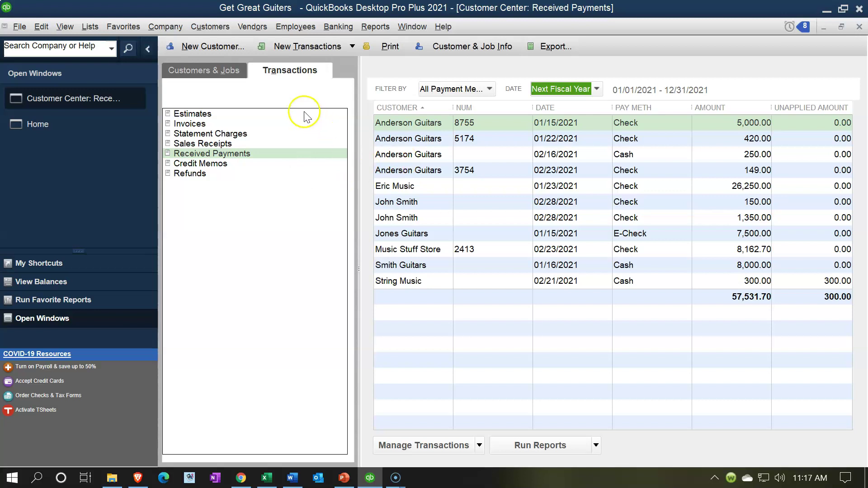
click(231, 71)
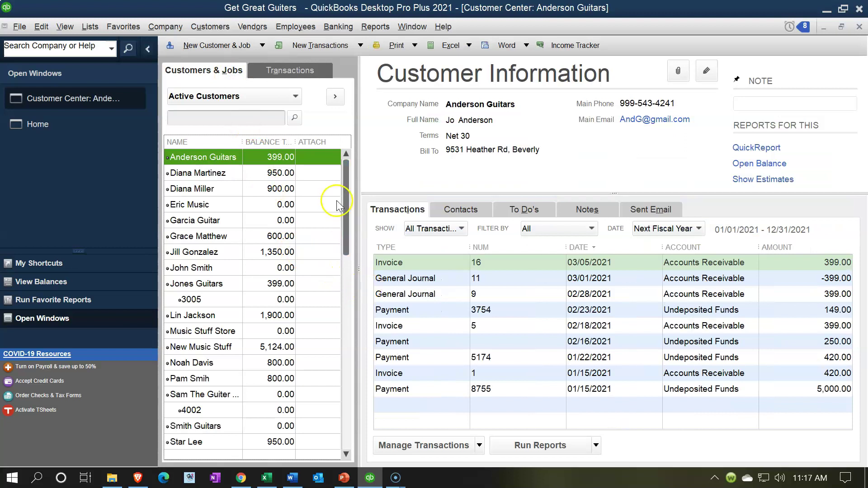
click(284, 75)
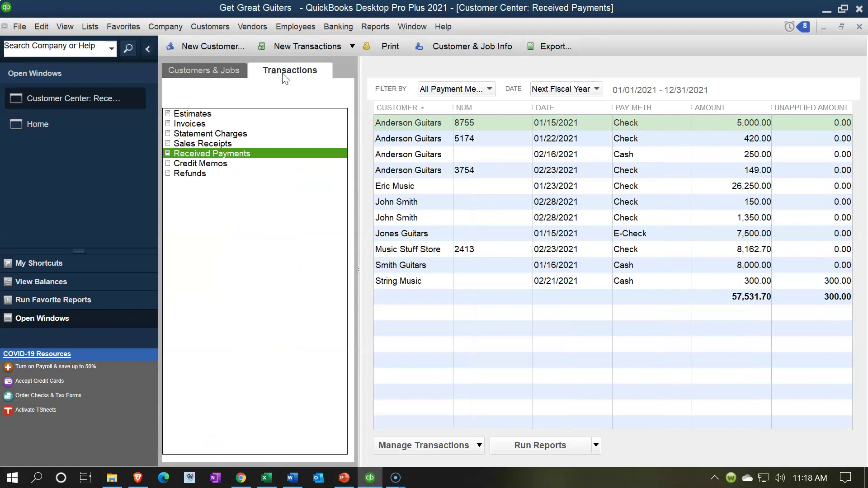
click(205, 71)
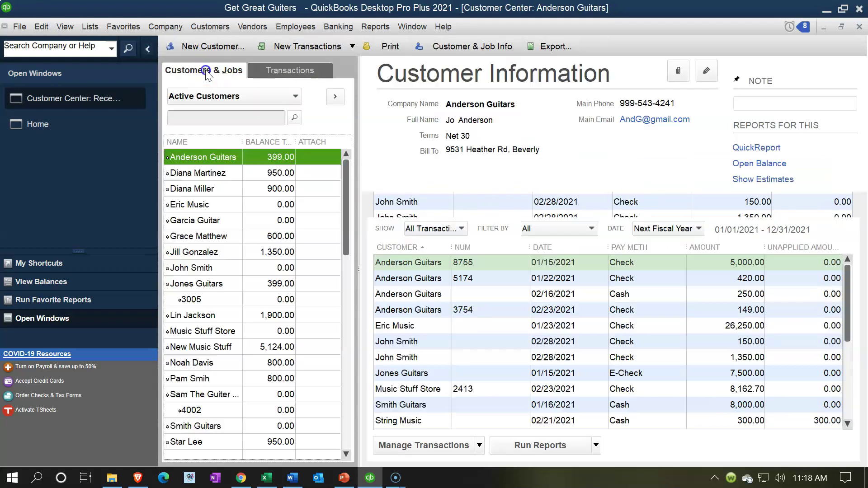